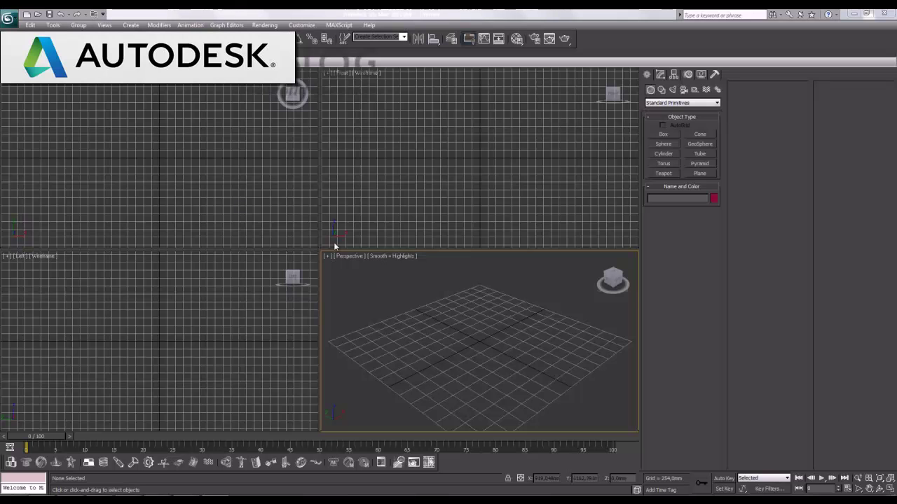
Step: Draw a large plane in the Top viewport and nudge it slightly up and left
left_click(131, 139)
left_click(699, 173)
left_click_drag(90, 110, 238, 226)
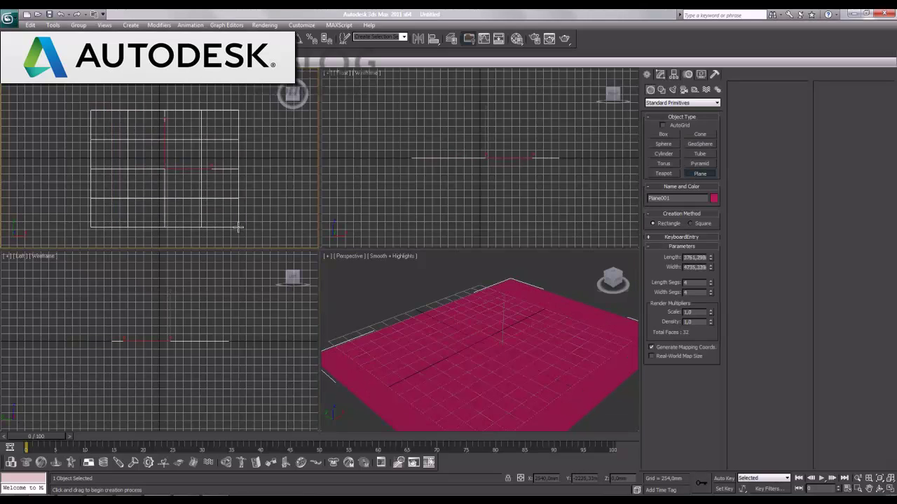
key("w")
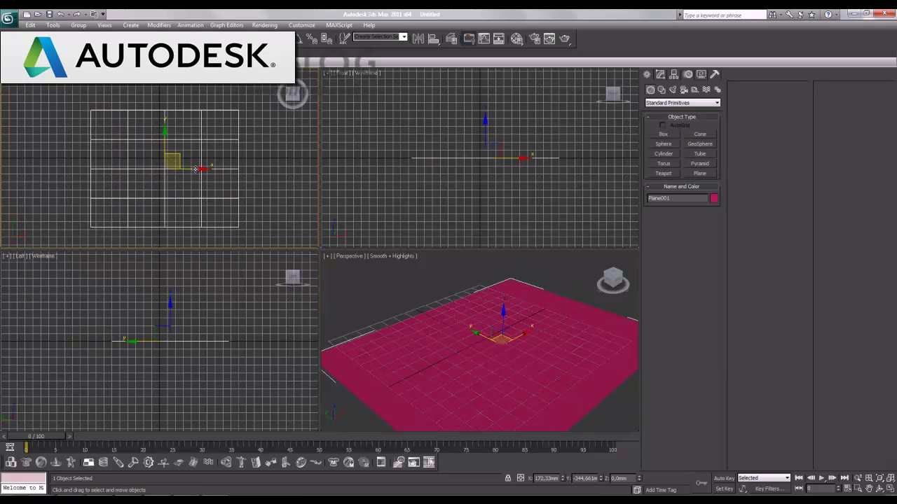
left_click_drag(175, 159, 159, 150)
Step: Maximize the Perspective viewport and zoom out on the scene
left_click(518, 351)
left_click(890, 488)
scroll(356, 229, "down", 2)
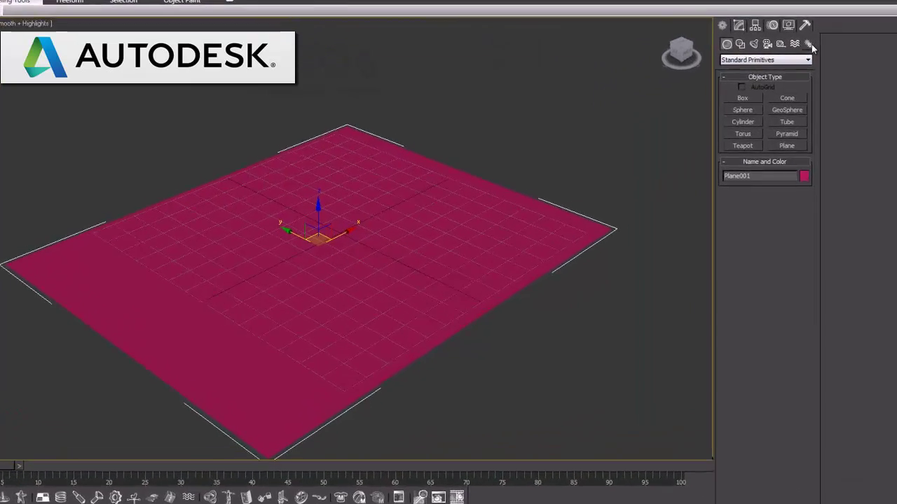
left_click(717, 89)
Step: Create biped Bip001 standing at the plane's centre, then restore the four-view layout
left_click(664, 144)
left_click_drag(338, 203, 168, 458)
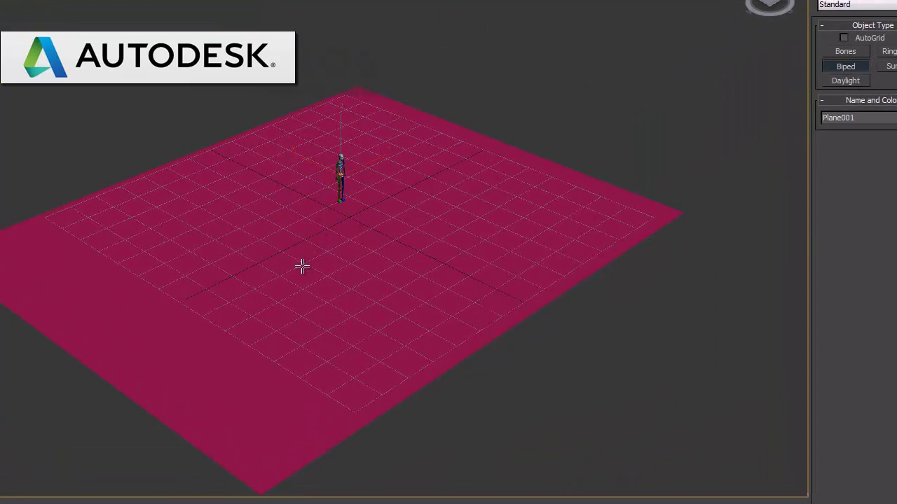
right_click(389, 147)
left_click(341, 67)
left_click(569, 371)
middle_click_drag(505, 214, 506, 242)
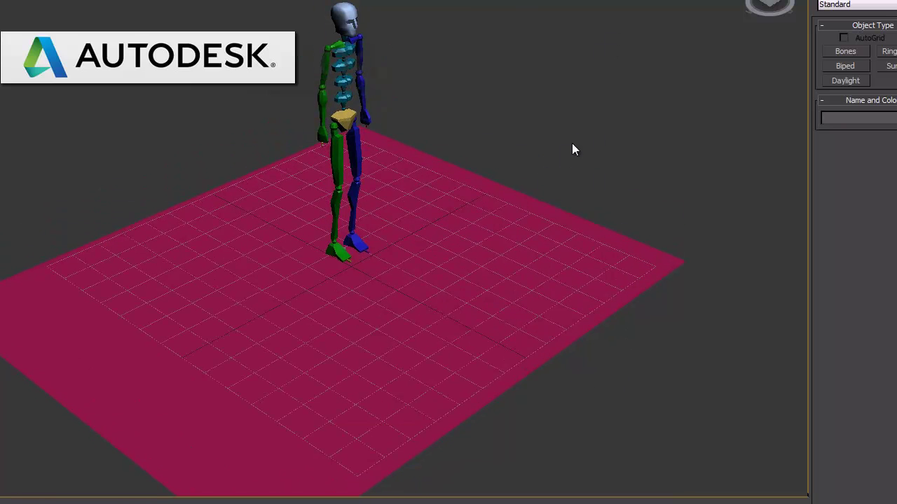
key("alt+w")
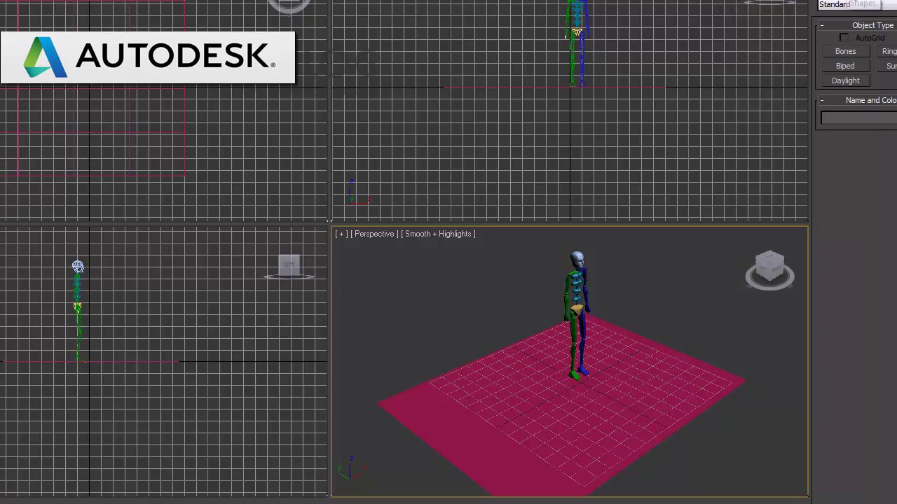
Step: Draw a closed four-corner line spline in the Top viewport
left_click(872, 3)
left_click(845, 62)
left_click(42, 74)
left_click(159, 74)
left_click(139, 131)
left_click(32, 118)
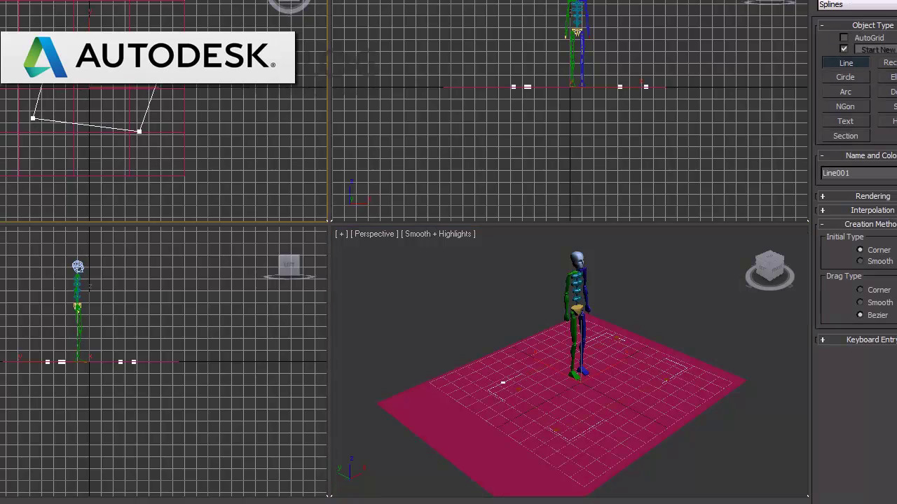
left_click(42, 74)
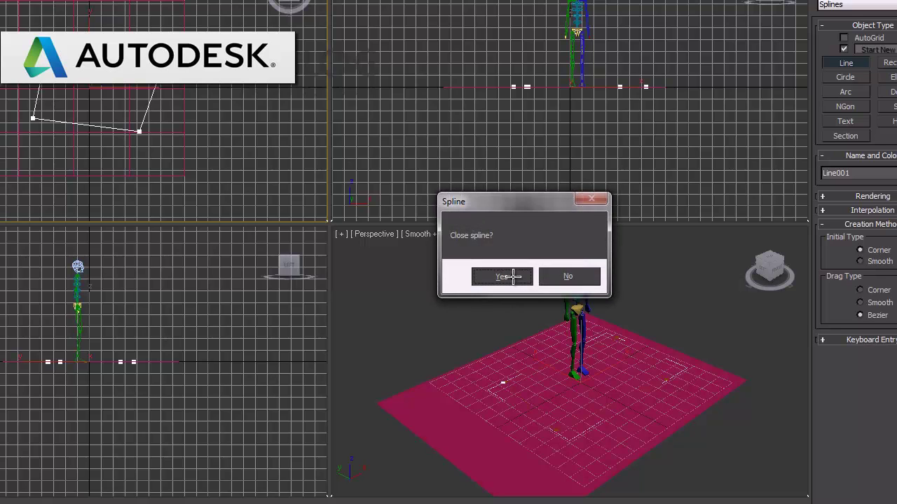
left_click(512, 278)
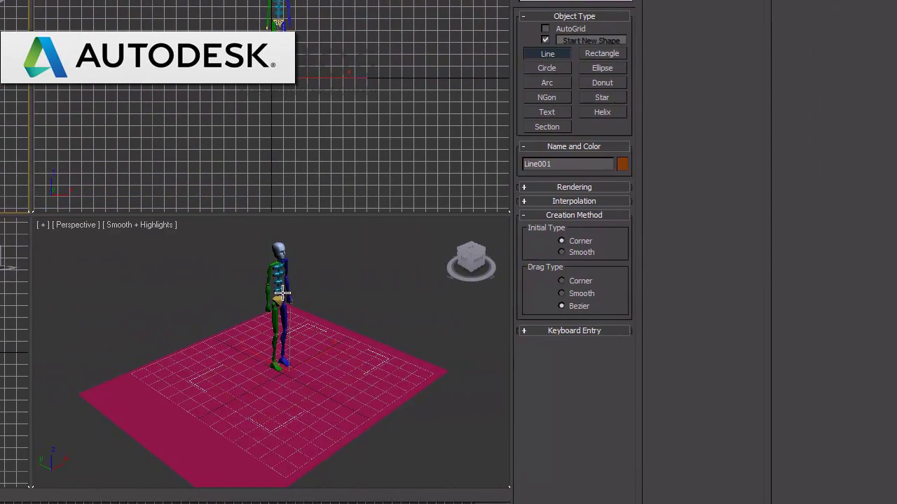
Step: Raise the spline above the biped's head and apply a Garment Maker modifier
left_click(346, 318)
right_click(346, 319)
left_click_drag(290, 328, 290, 223)
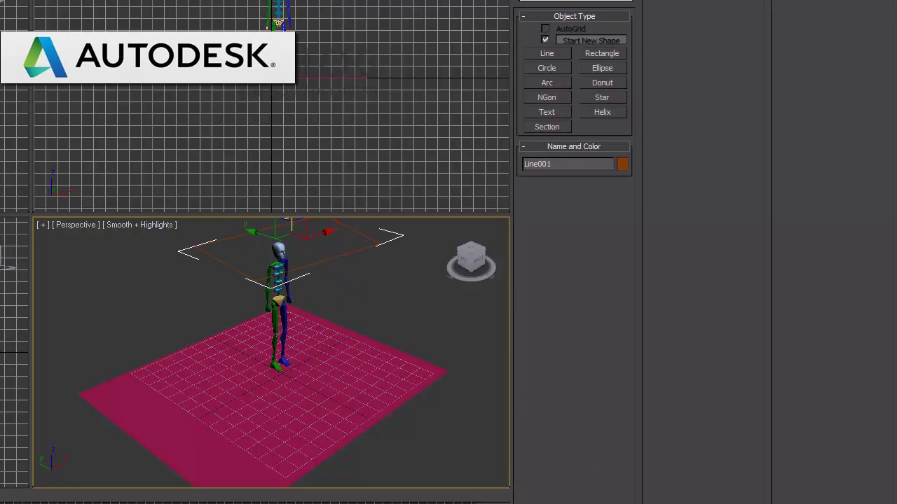
key("alt+w")
middle_click_drag(221, 180, 215, 232)
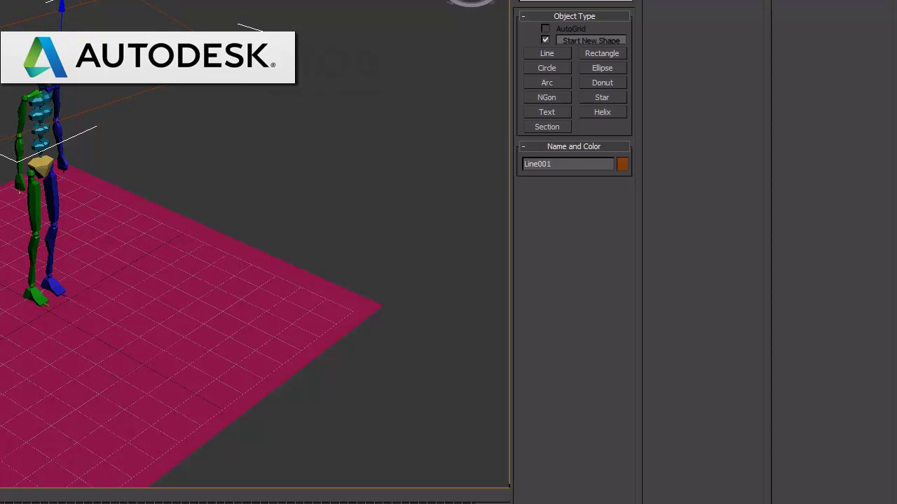
left_click(700, 68)
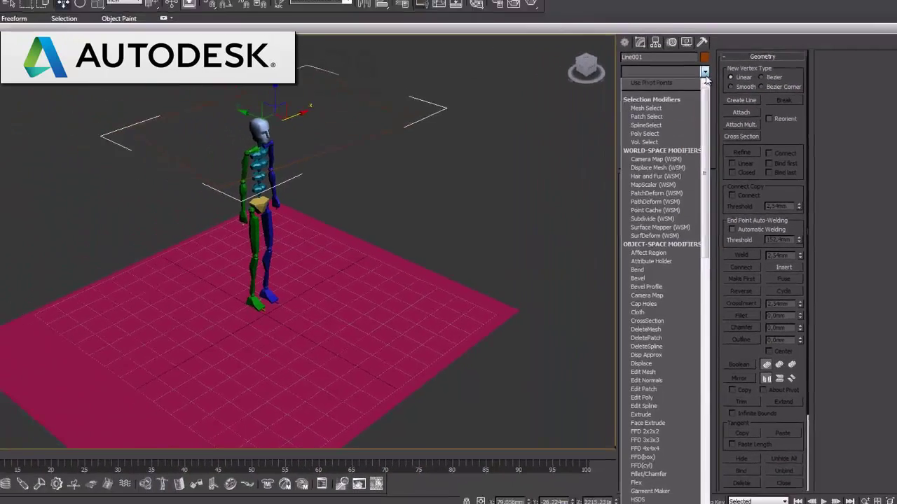
left_click(679, 474)
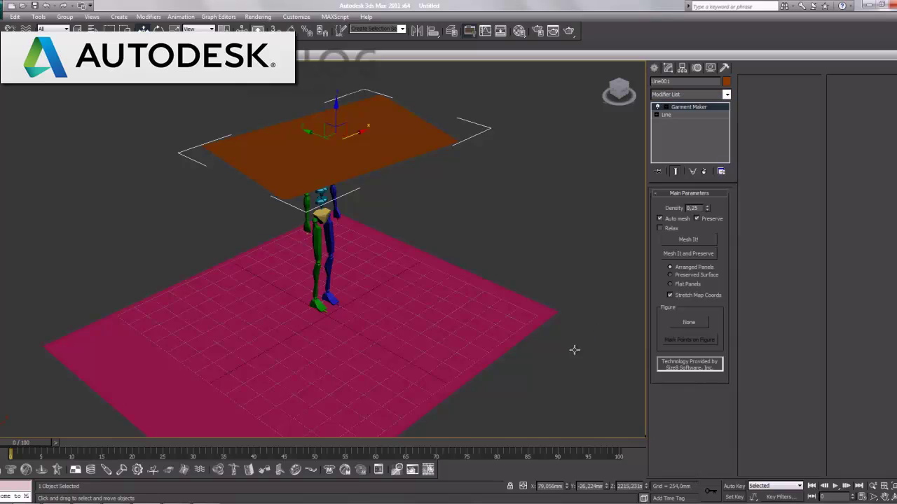
Step: Add a Cloth modifier and set Line001 as cloth with the Cotton preset
left_click(725, 95)
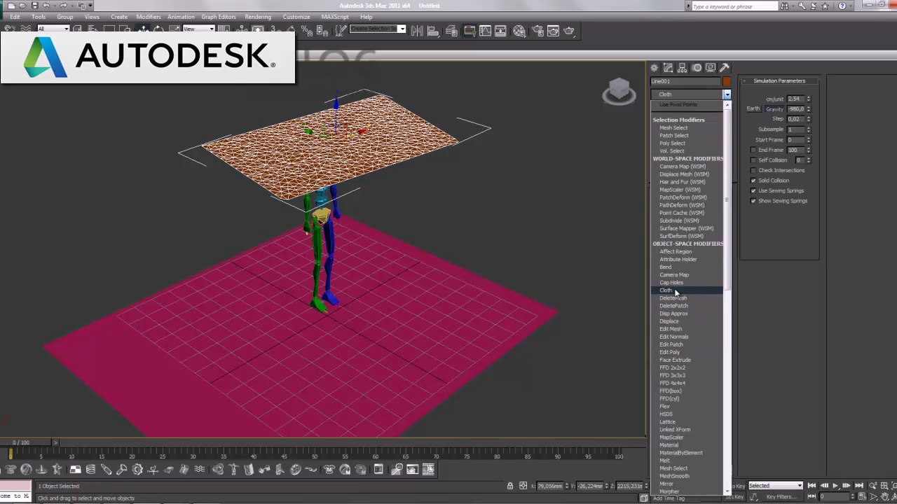
left_click(676, 293)
left_click(694, 209)
left_click(360, 121)
left_click(424, 111)
left_click(460, 137)
left_click(455, 160)
Step: Add Plane001 and all biped bones to the simulation as collision objects
left_click(360, 110)
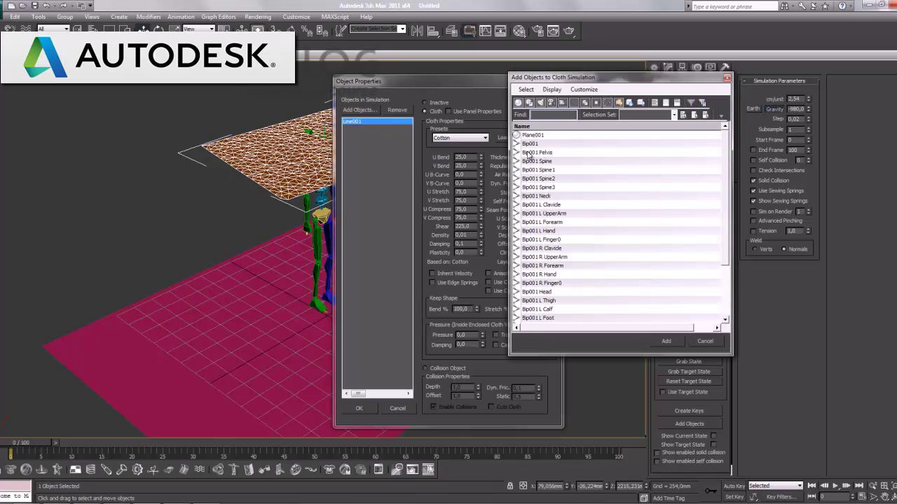
left_click_drag(535, 143, 556, 413)
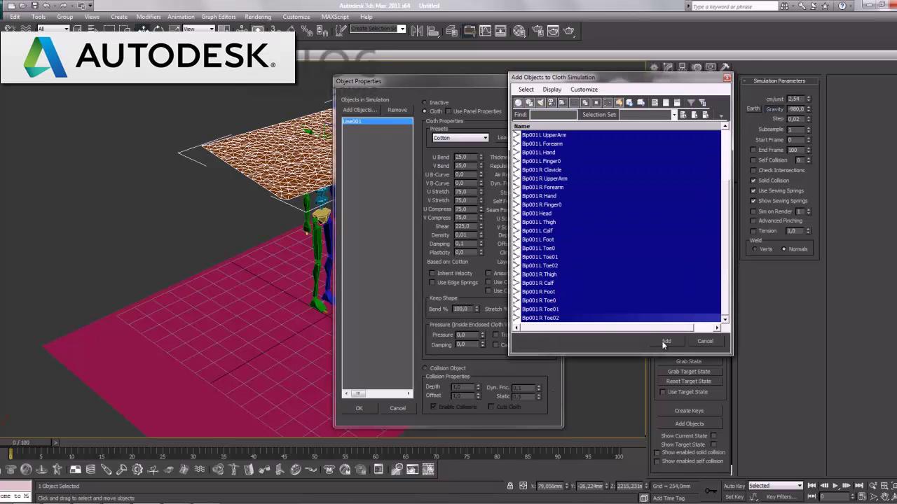
left_click(665, 341)
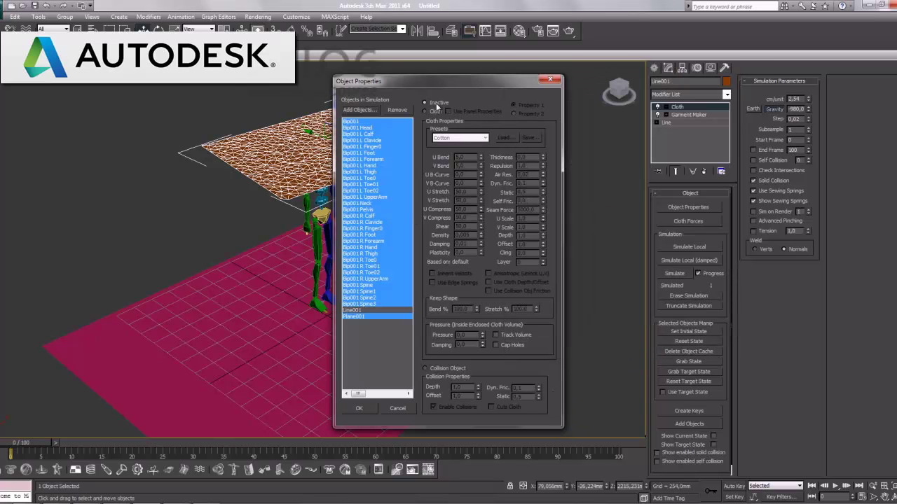
left_click(447, 370)
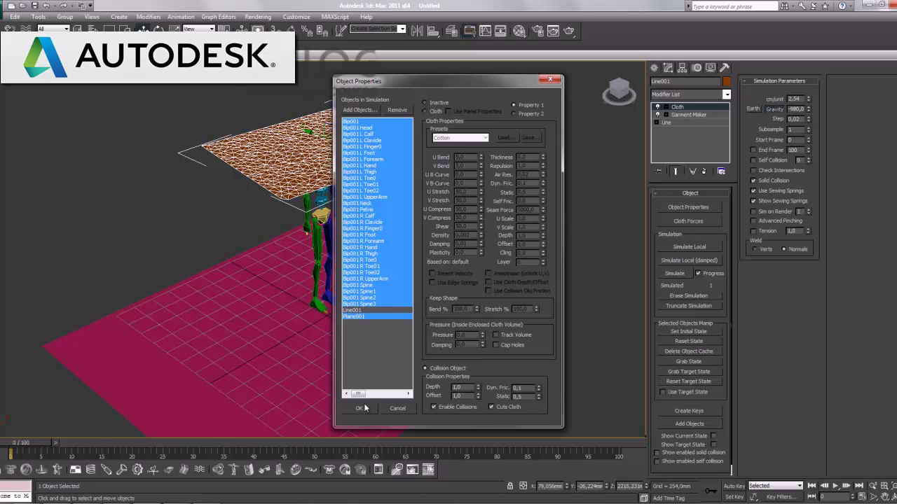
left_click(362, 408)
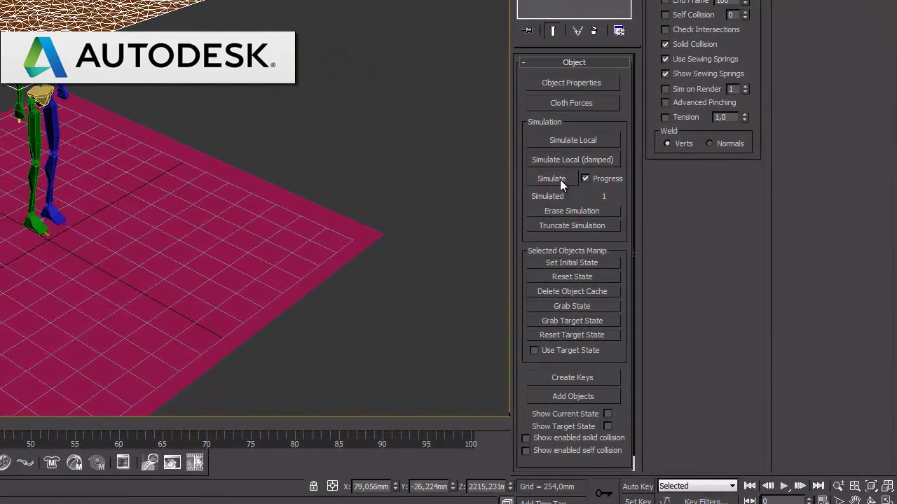
Step: Simulate the cloth through frame 100, then erase the simulation
left_click(560, 179)
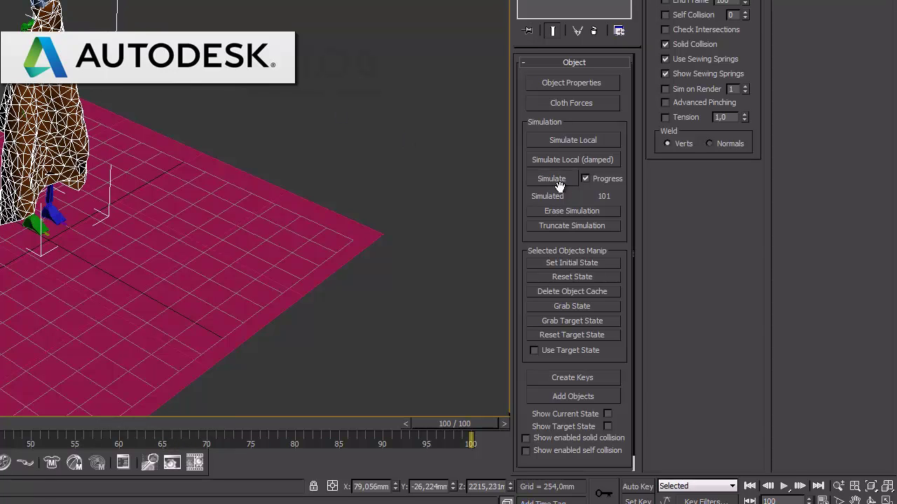
left_click(569, 211)
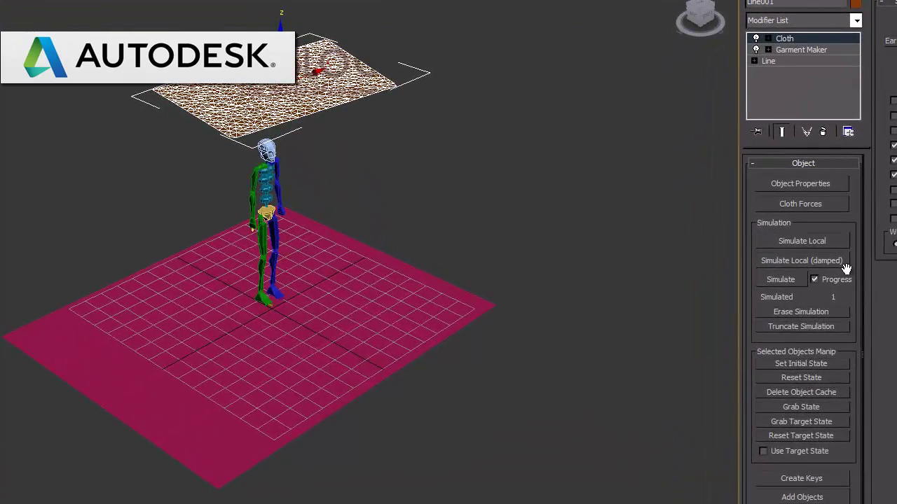
Step: Re-run the cloth simulation to preview the drape
left_click(789, 276)
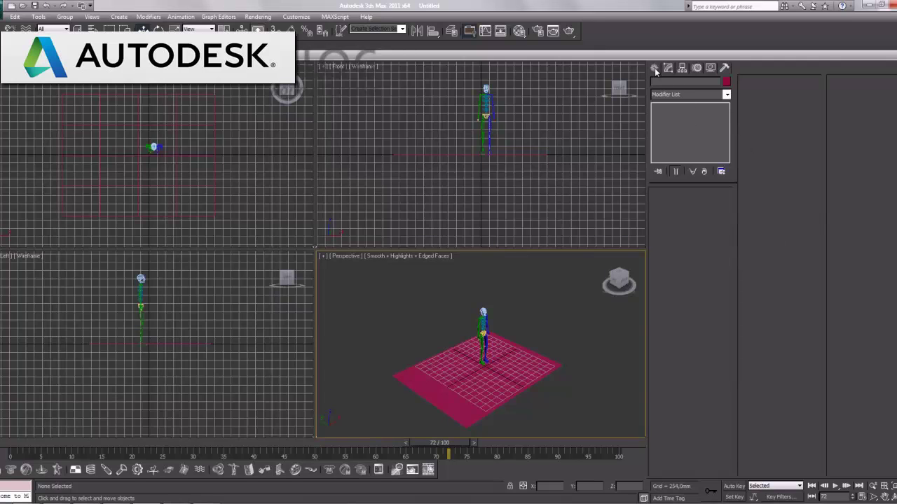
Step: Draw a closed five-point line spline in the Top viewport
left_click(655, 68)
left_click(672, 138)
left_click(115, 113)
left_click(205, 117)
left_click(197, 177)
left_click(123, 183)
left_click(87, 128)
left_click(116, 113)
left_click(433, 285)
right_click(504, 299)
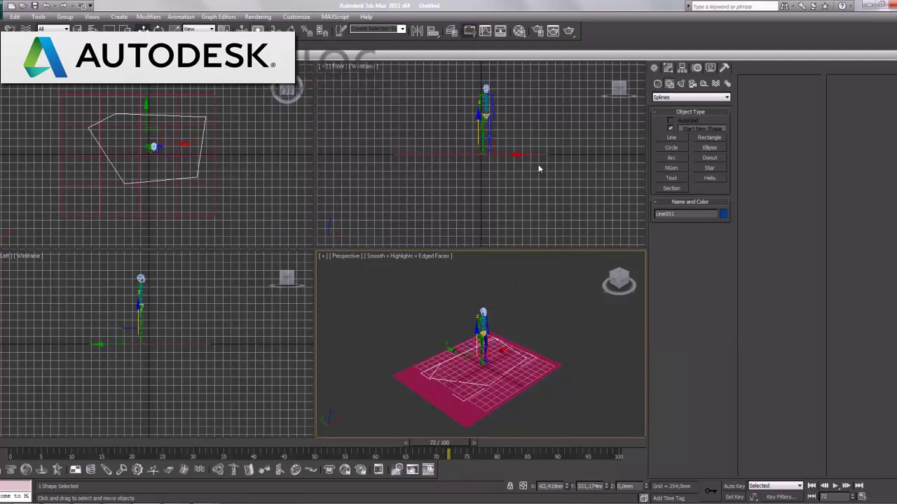
Step: Hide the Front view grid and raise the spline above the biped
middle_click_drag(539, 169, 530, 196)
key("g")
left_click_drag(504, 189, 513, 94)
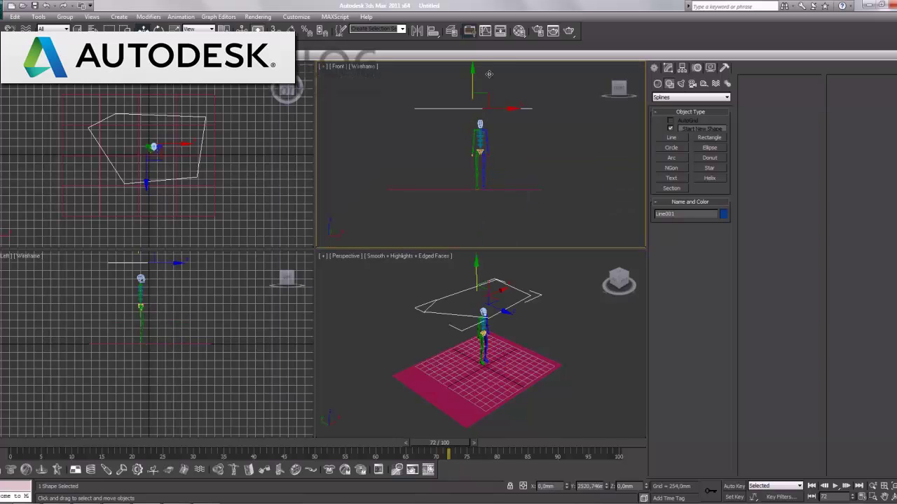
left_click(671, 68)
Step: Apply Garment Maker to Line001, then stack a Cloth modifier above it
left_click(727, 93)
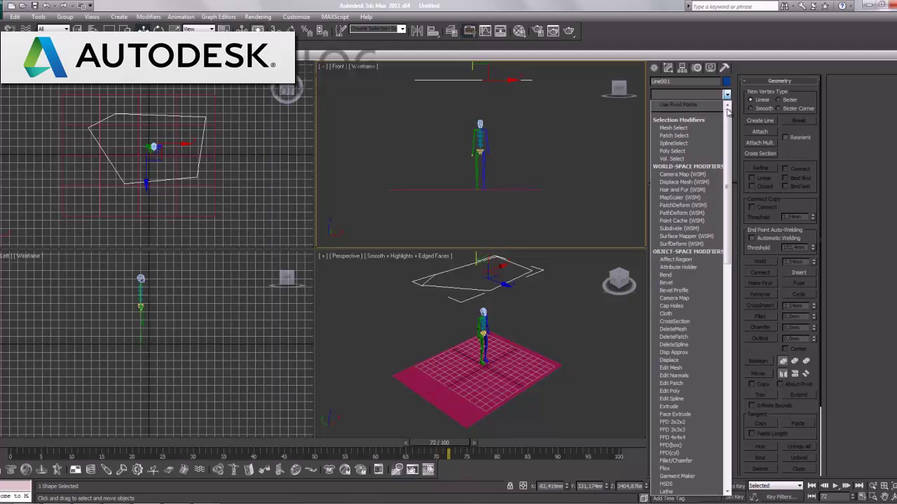
left_click(677, 476)
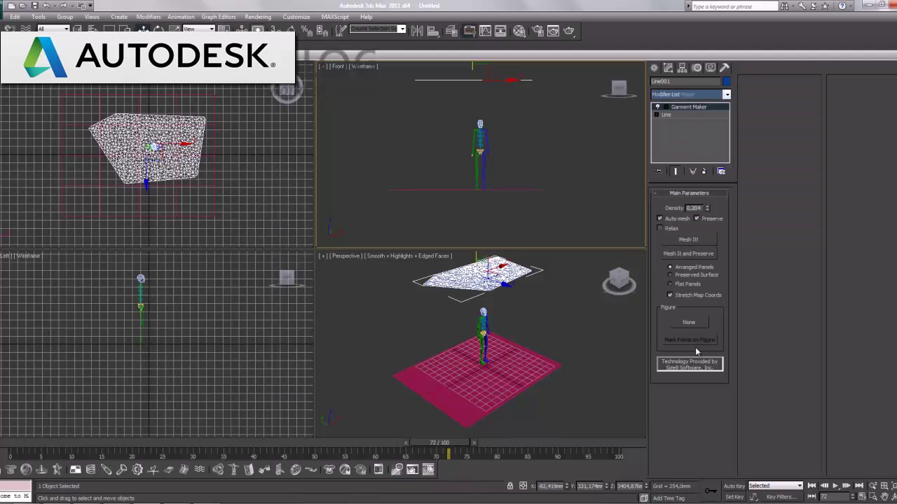
left_click(729, 100)
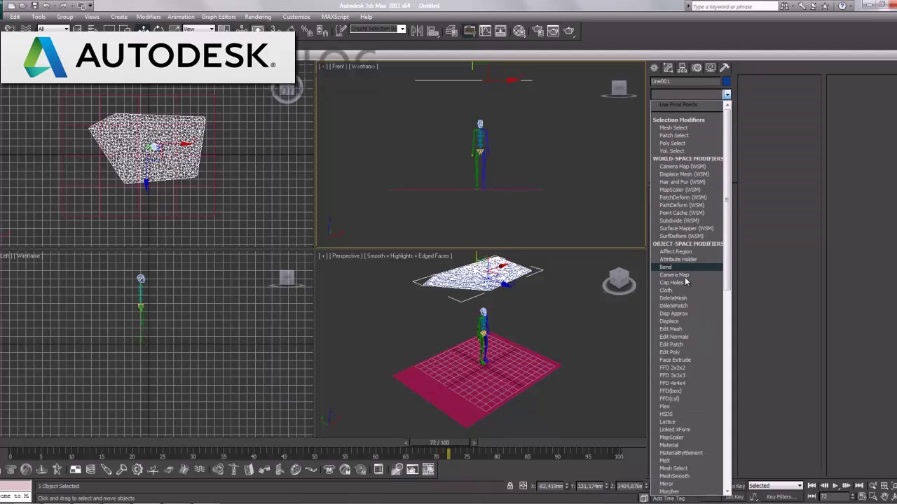
left_click(665, 290)
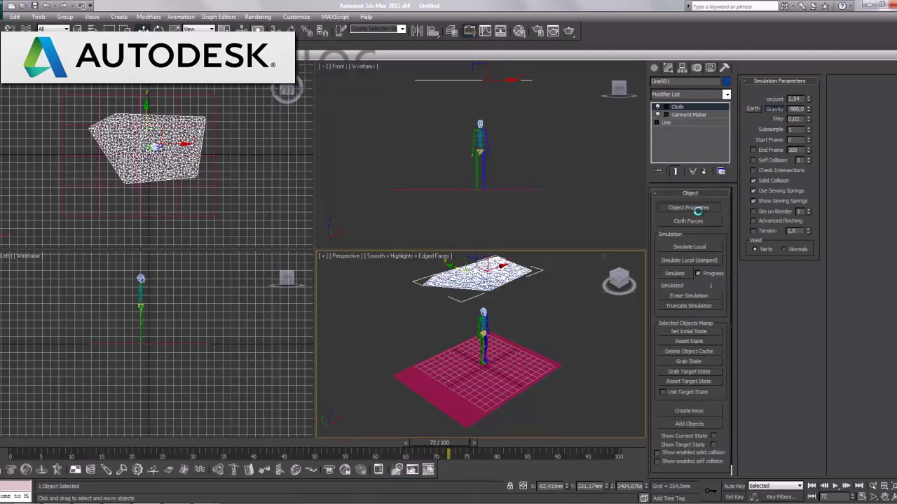
Step: Set Line001 as a cloth object using the Cotton preset
left_click(688, 207)
left_click(346, 120)
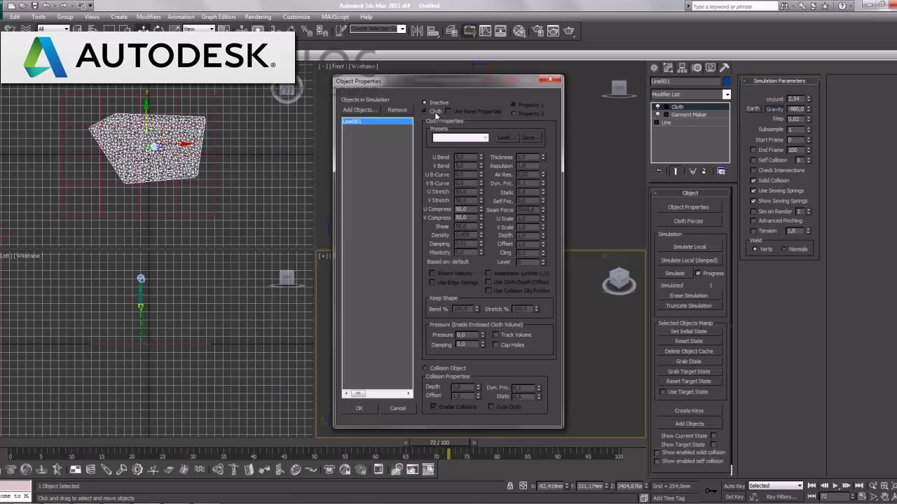
left_click(434, 112)
left_click(460, 137)
left_click(449, 157)
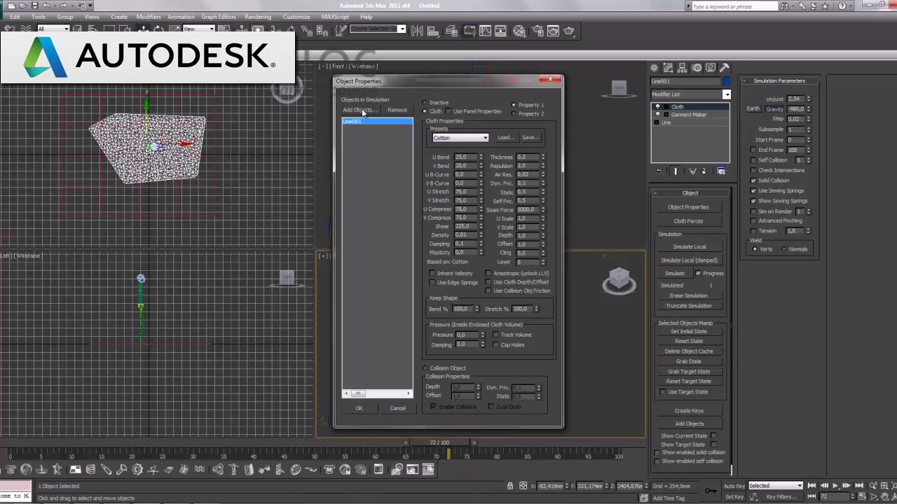
Step: Add the Bip001 parts and Plane001 as collision objects and confirm
left_click(363, 112)
left_click_drag(533, 137, 560, 433)
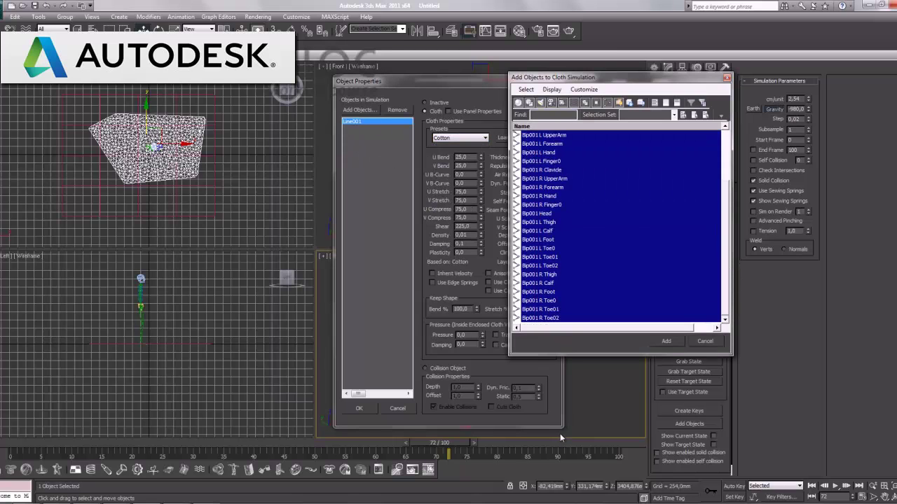
left_click(666, 341)
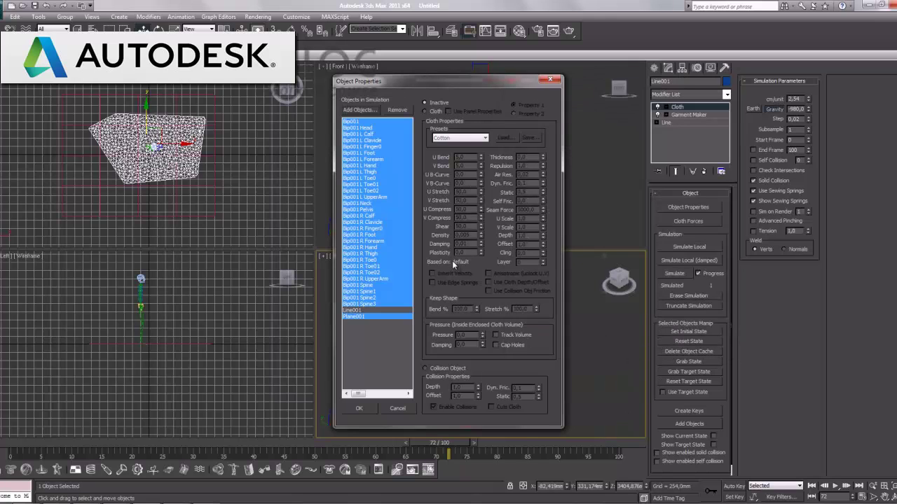
left_click(446, 369)
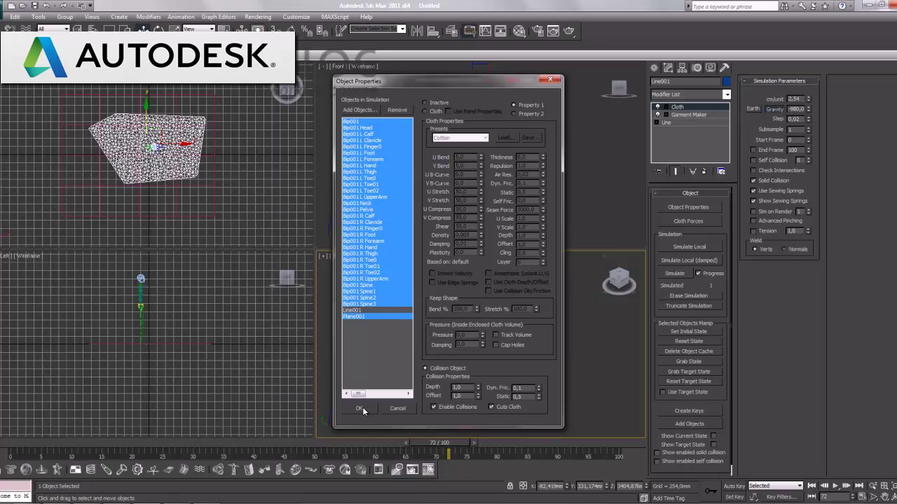
left_click(360, 409)
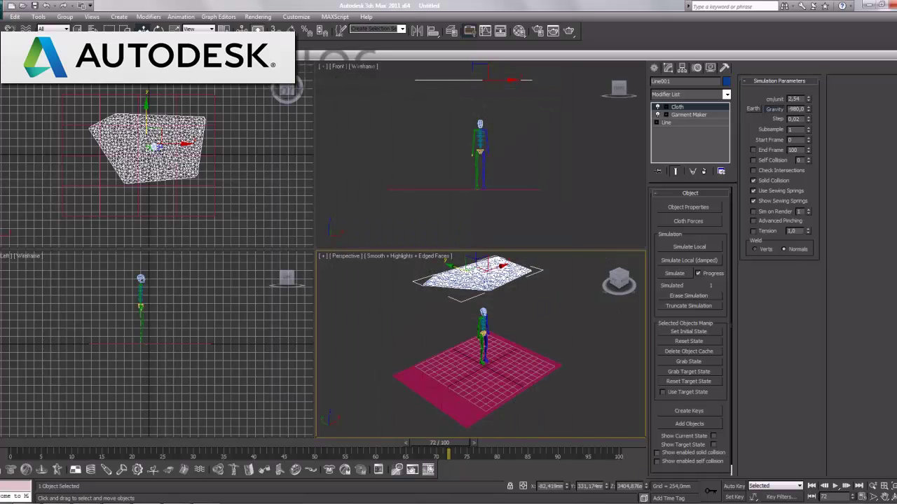
Step: Maximize the Perspective viewport and start the cloth simulation
key("alt+w")
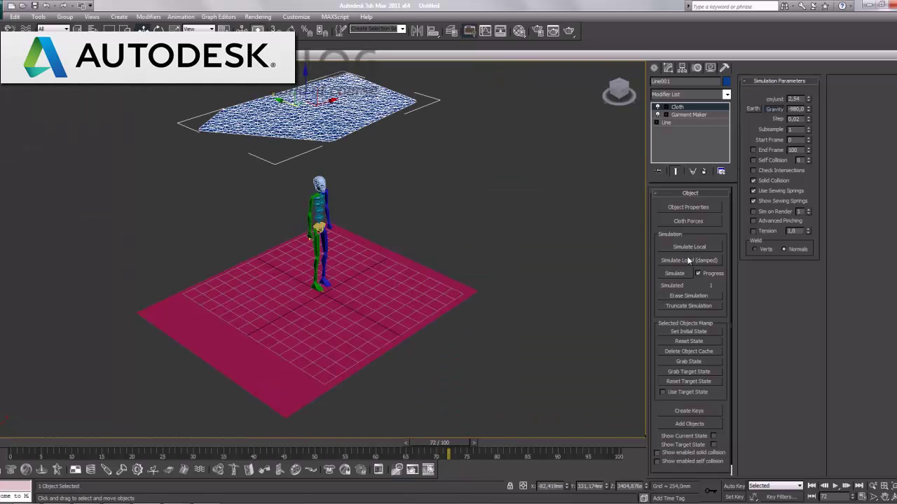
left_click(673, 275)
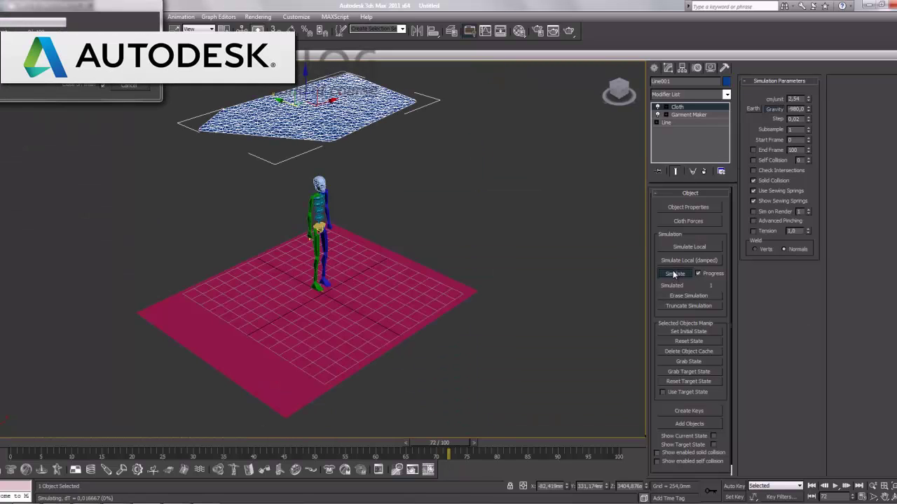